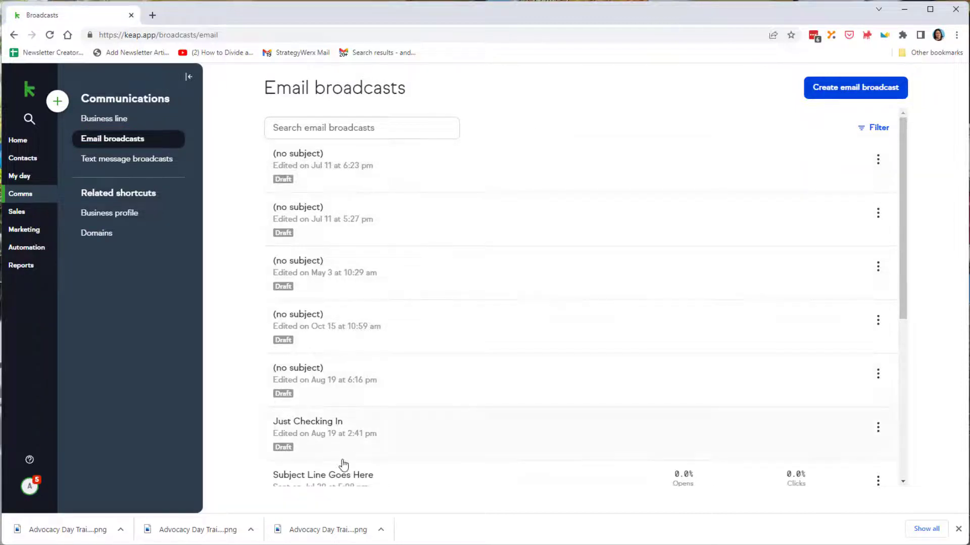
- Create a new email broadcast from the "When We Started" gallery template
scroll(341, 457, "down", 4)
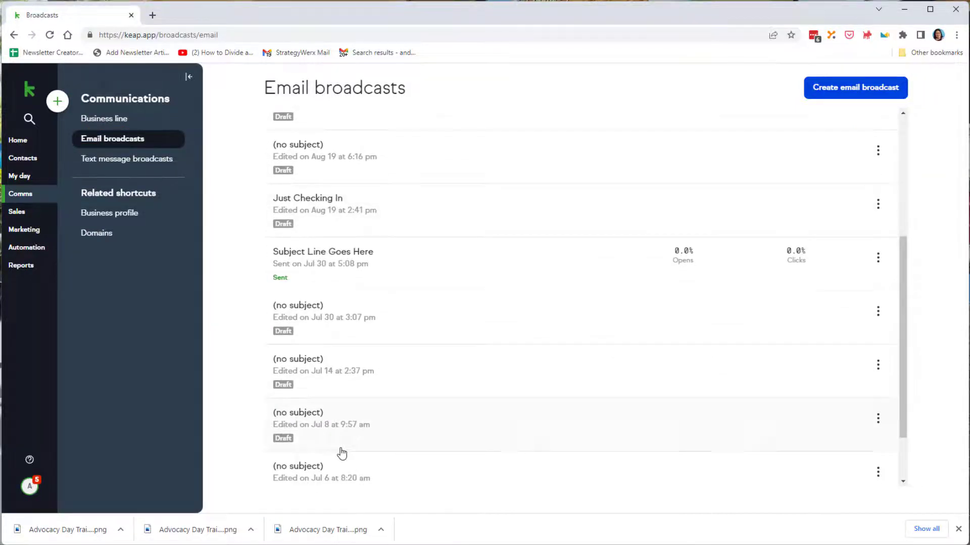
scroll(341, 453, "up", 4)
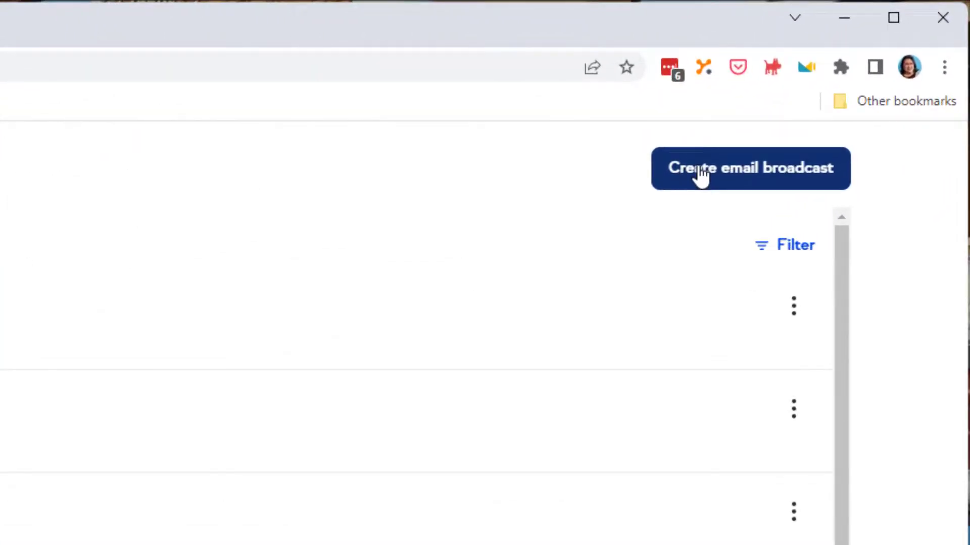
left_click(701, 173)
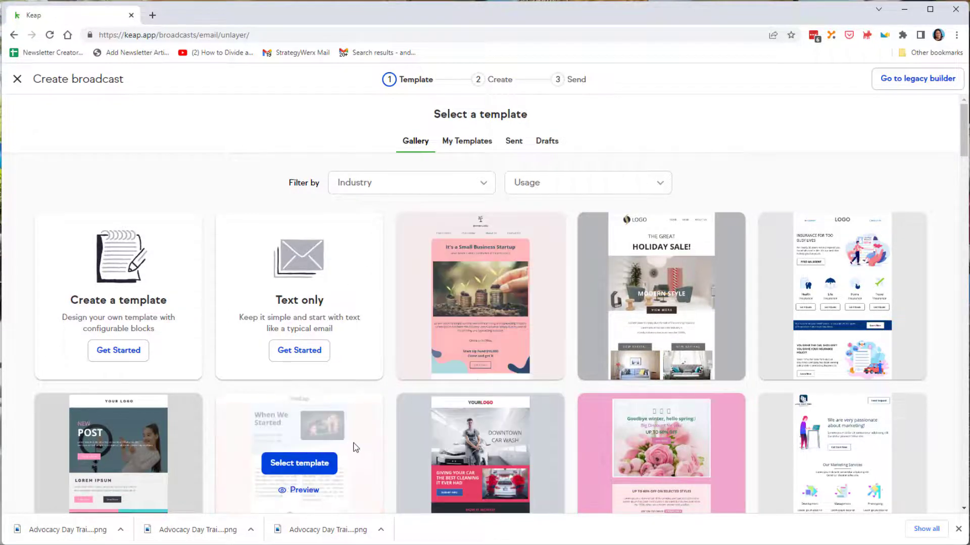
left_click(298, 472)
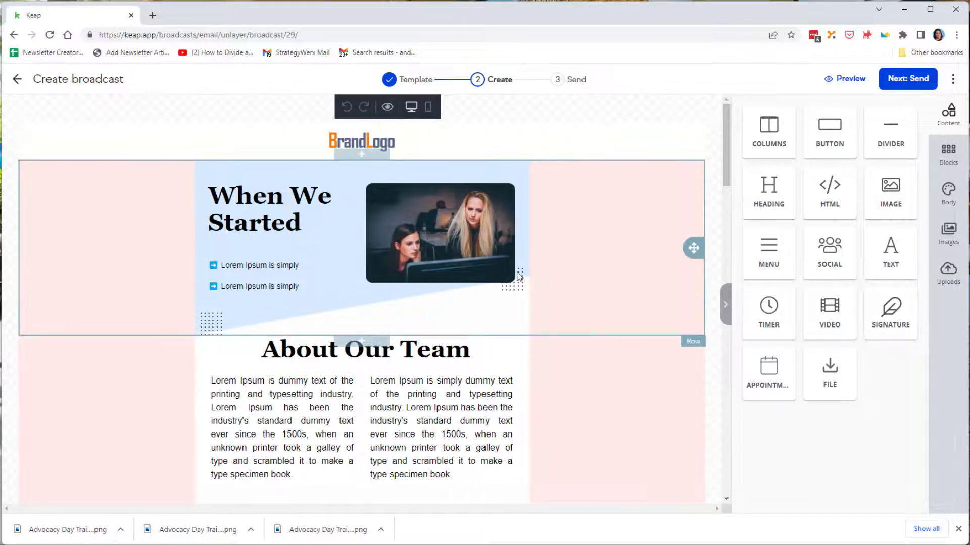
- Examine the template's full layout in the desktop and mobile views, ending in the desktop view
scroll(527, 349, "down", 3)
scroll(527, 348, "down", 5)
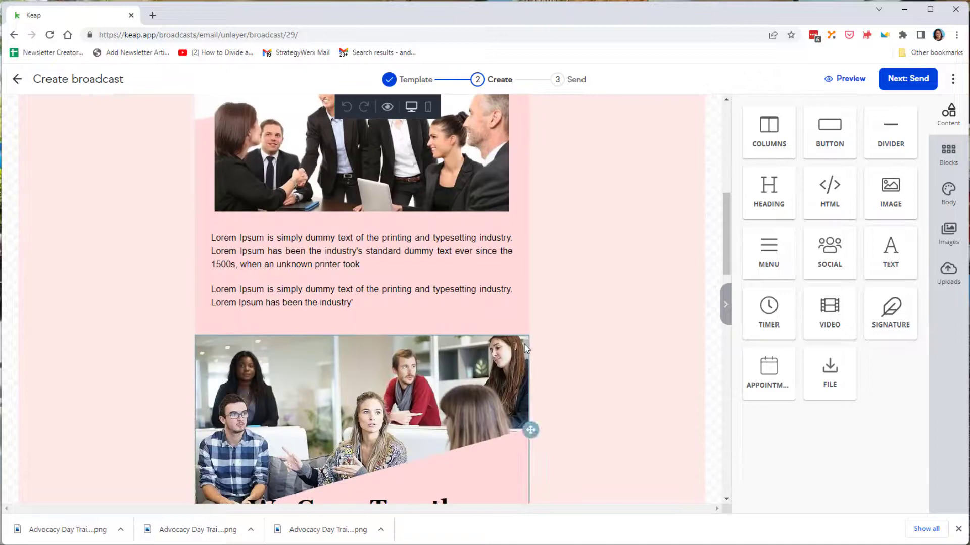
scroll(526, 347, "up", 8)
left_click(541, 265)
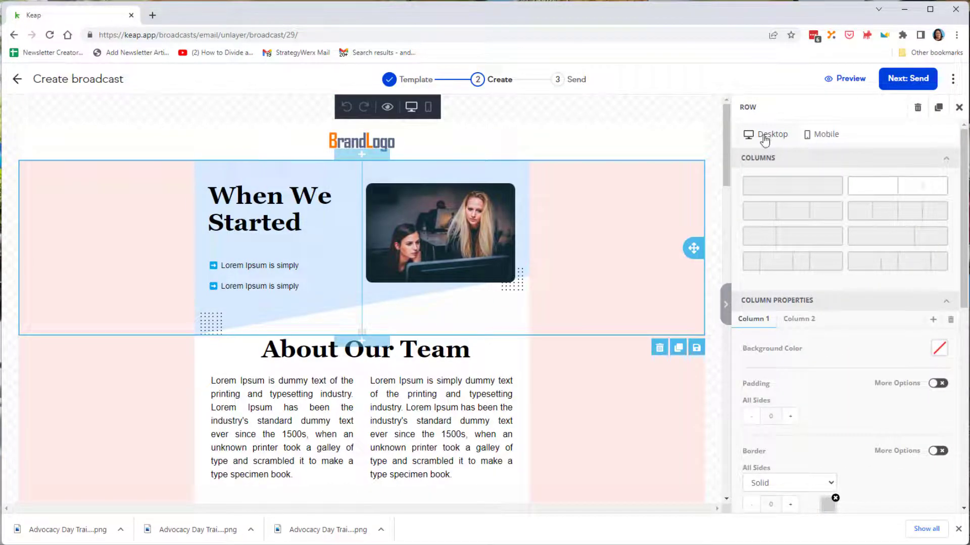
left_click(815, 136)
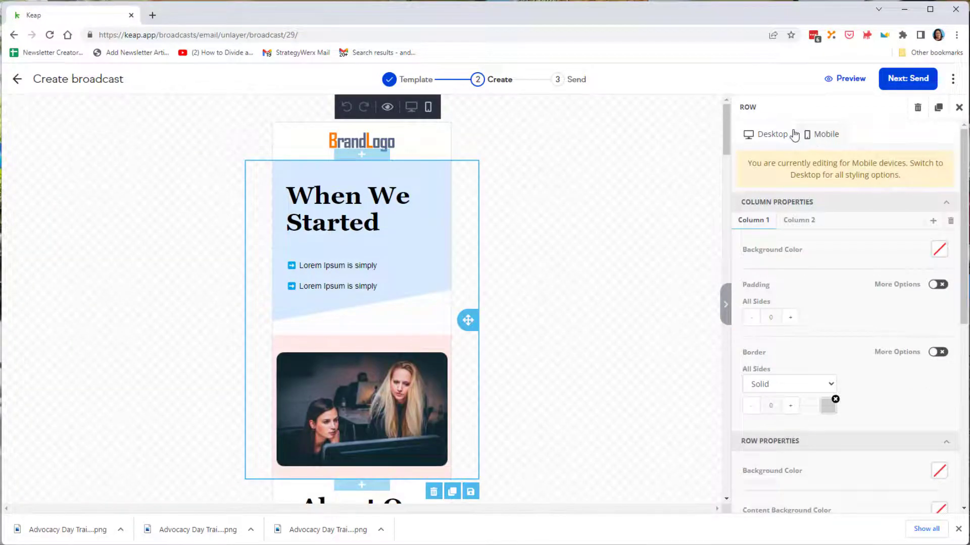
scroll(581, 237, "down", 5)
scroll(552, 272, "down", 7)
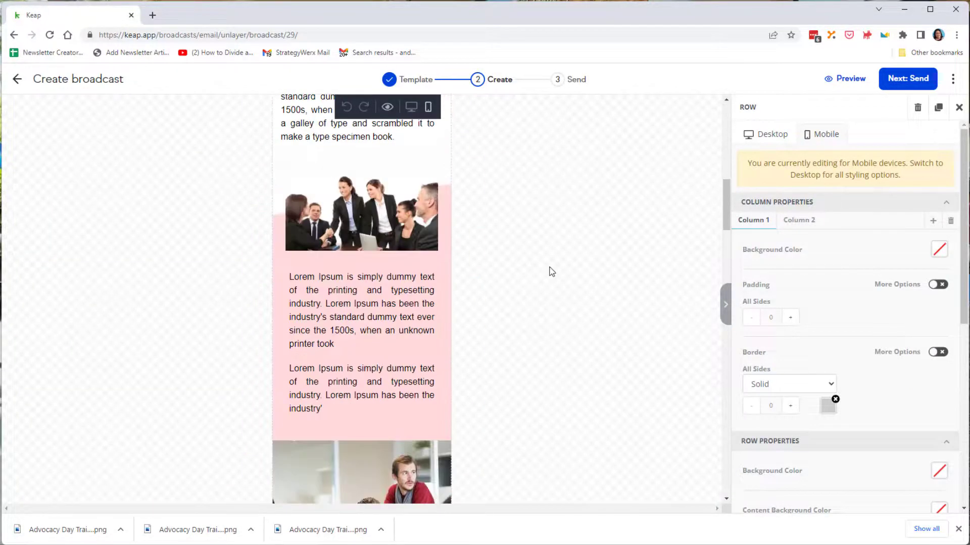
scroll(551, 271, "up", 12)
left_click(758, 134)
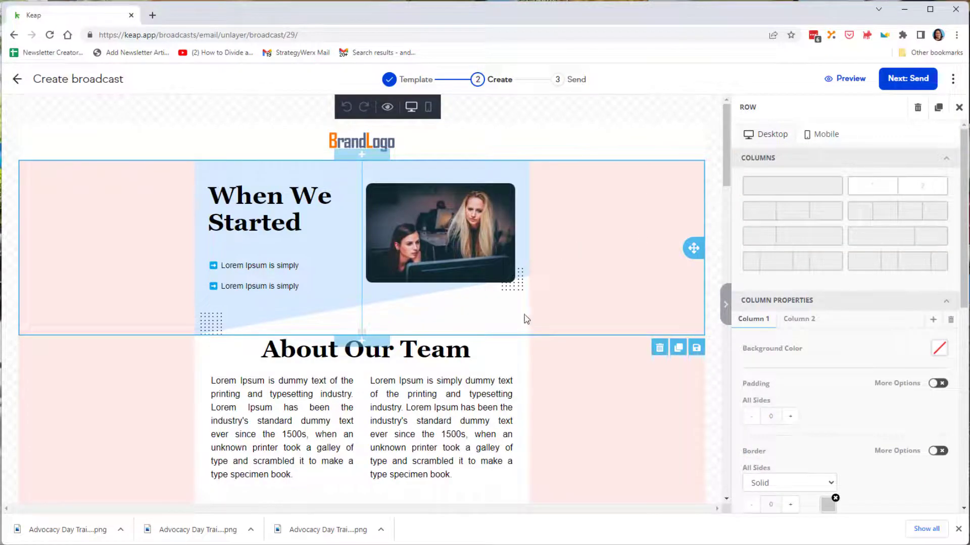
- Proceed to the sending details and add the tags Customer -> DTC and Customer -> B2B as recipients
left_click(646, 108)
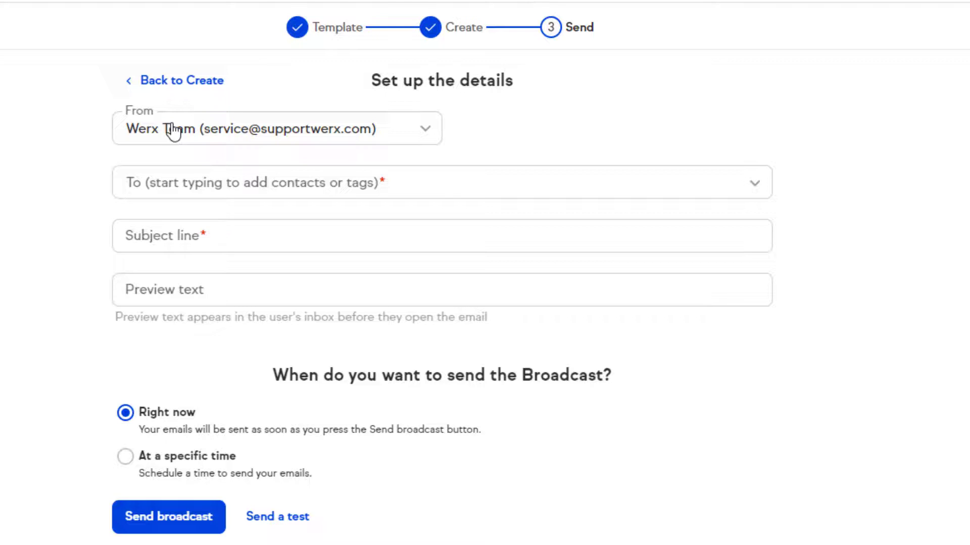
left_click(207, 185)
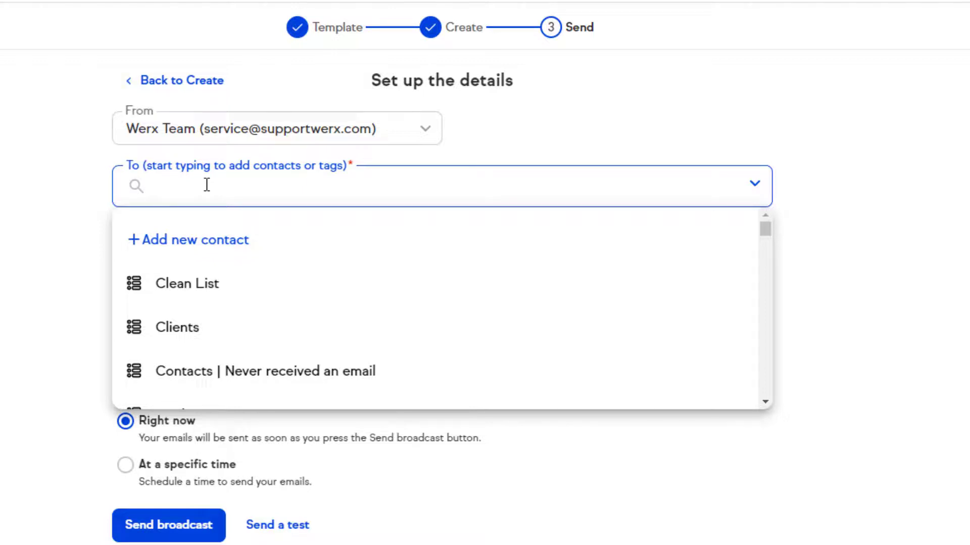
type("b")
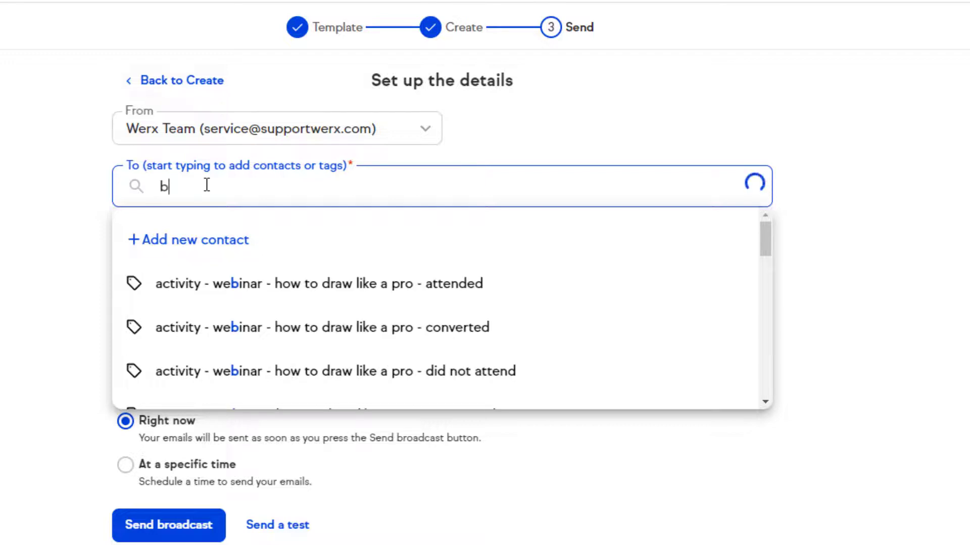
type("dtc")
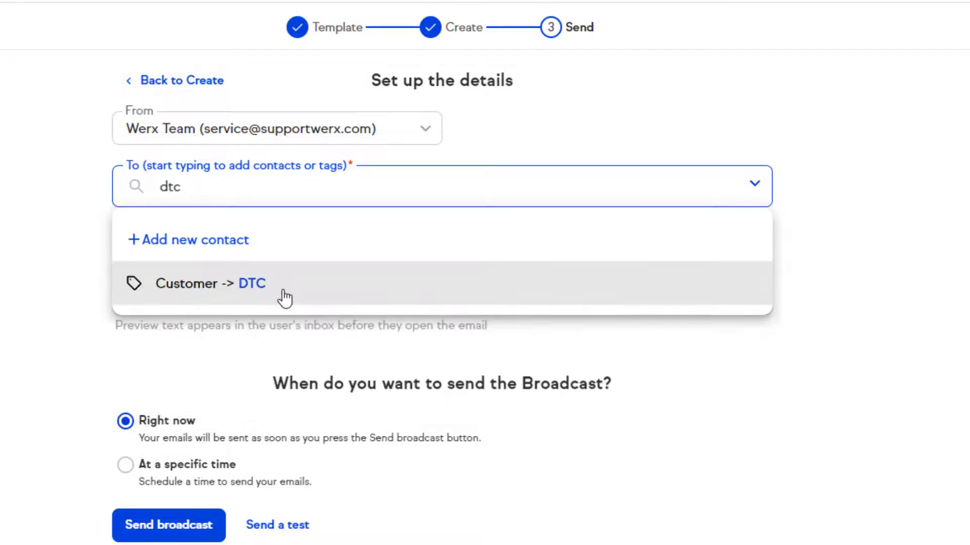
left_click(261, 288)
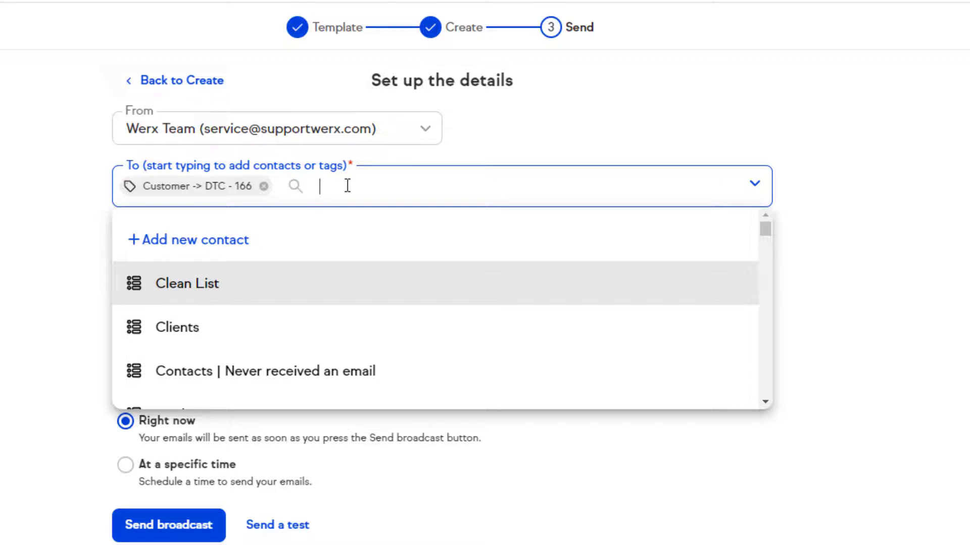
type("b2b")
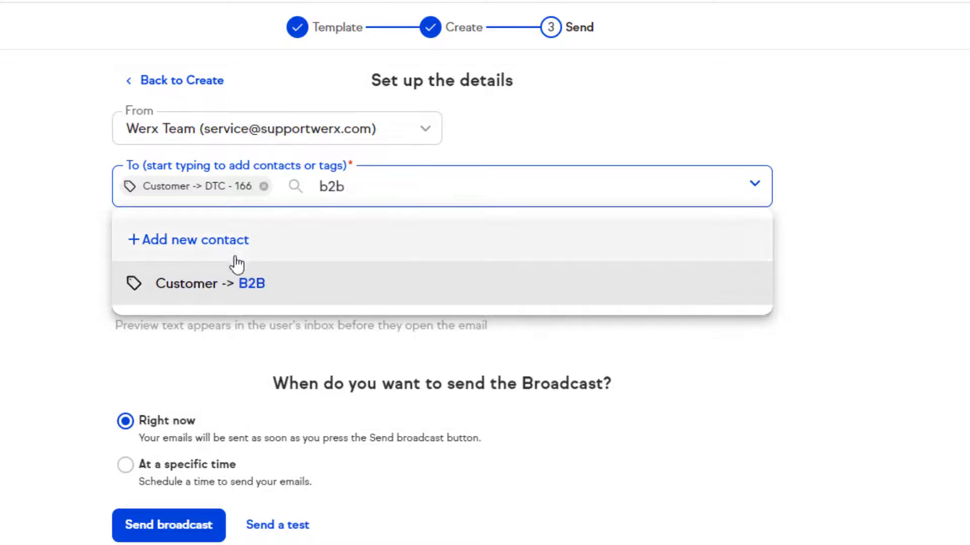
left_click(237, 278)
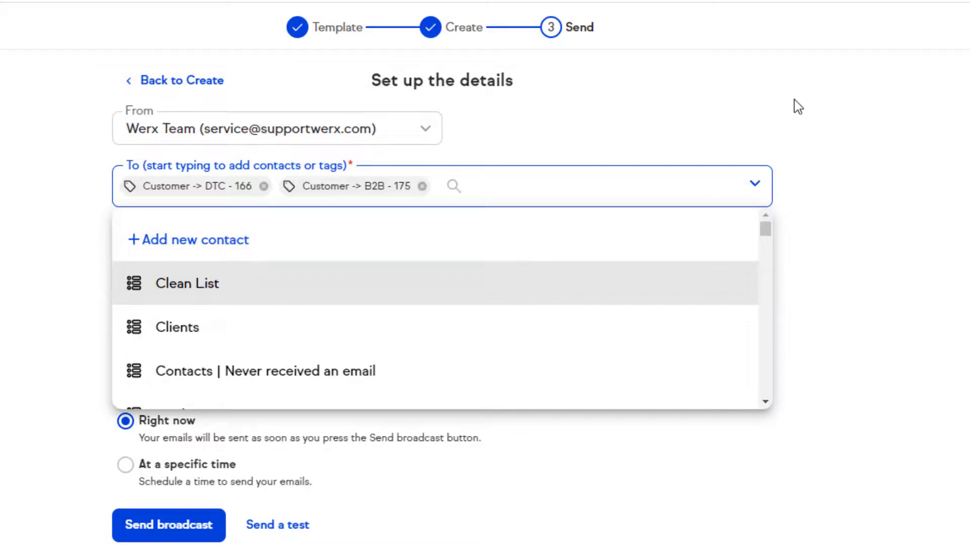
left_click(628, 138)
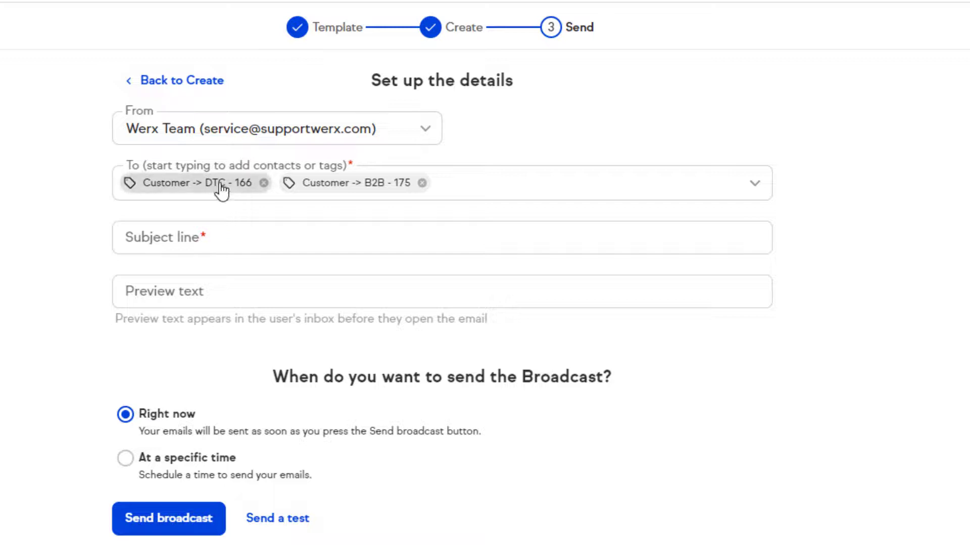
- Set the subject line to the contact's first-name merge field followed by "We've Missed You at OurBrand!"
left_click(222, 234)
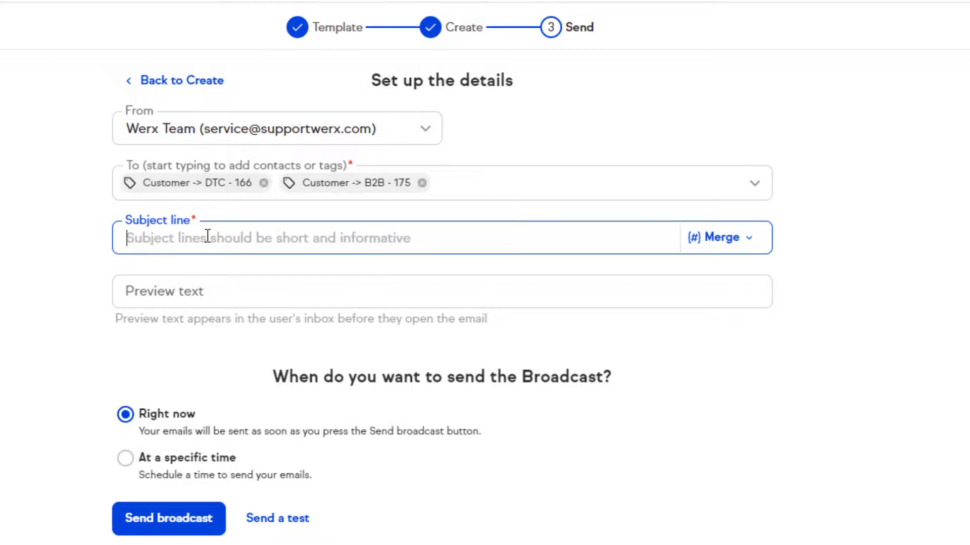
left_click(731, 242)
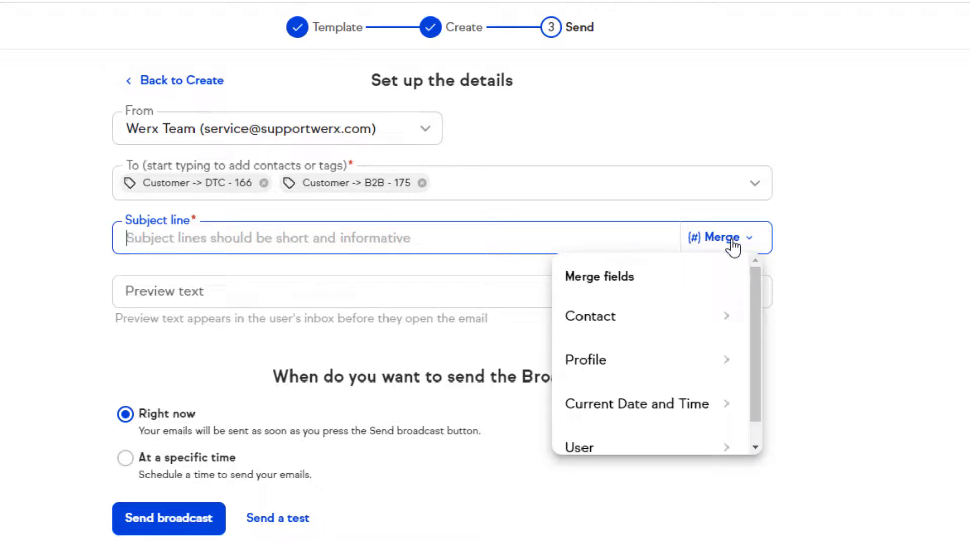
left_click(591, 323)
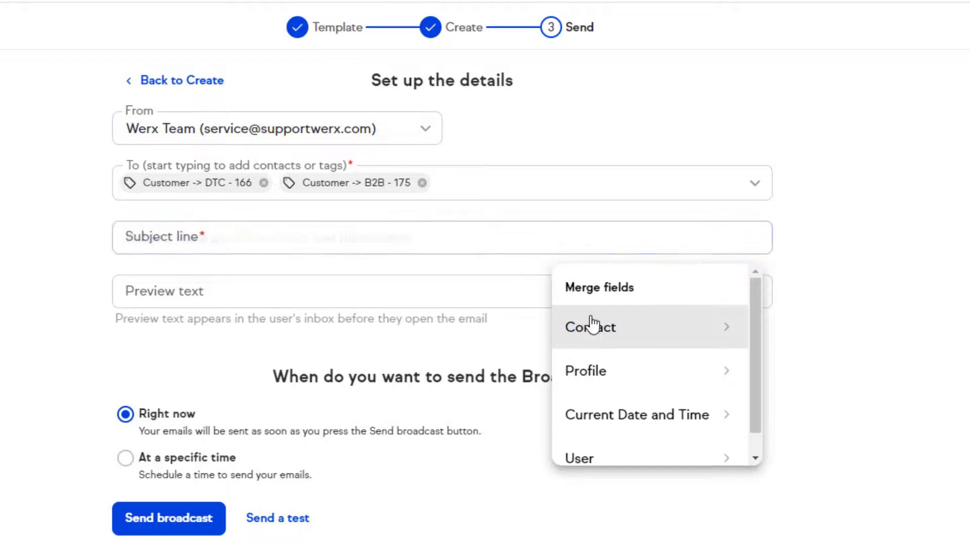
left_click(594, 326)
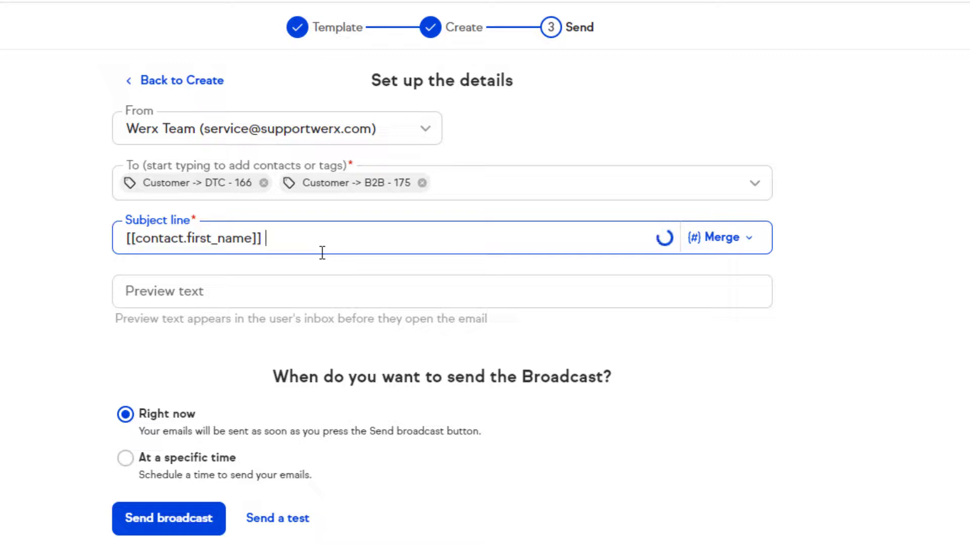
type("We've Missed Y")
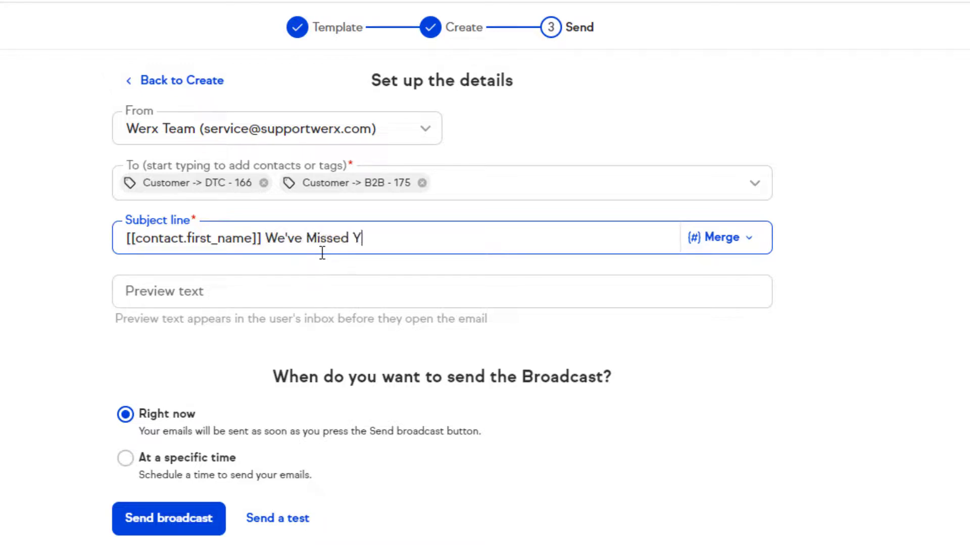
type("ou at OUrBrand")
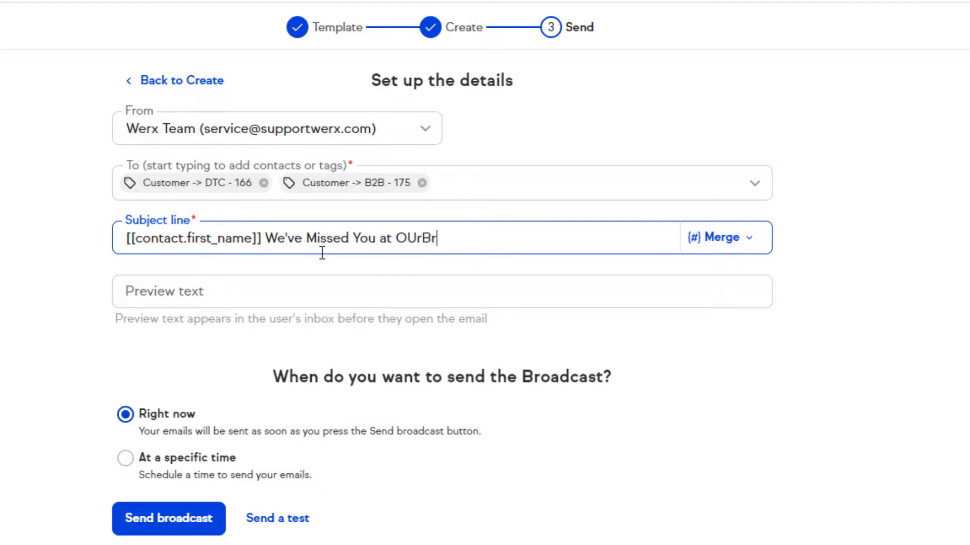
key("BackSpace")
key("BackSpace")
key("BackSpace")
key("BackSpace")
key("BackSpace")
key("BackSpace")
key("BackSpace")
type("urBrand!")
- Enter the preview text "OurBrand is having a special two-week promotion to introduce our new styles."
left_click(434, 289)
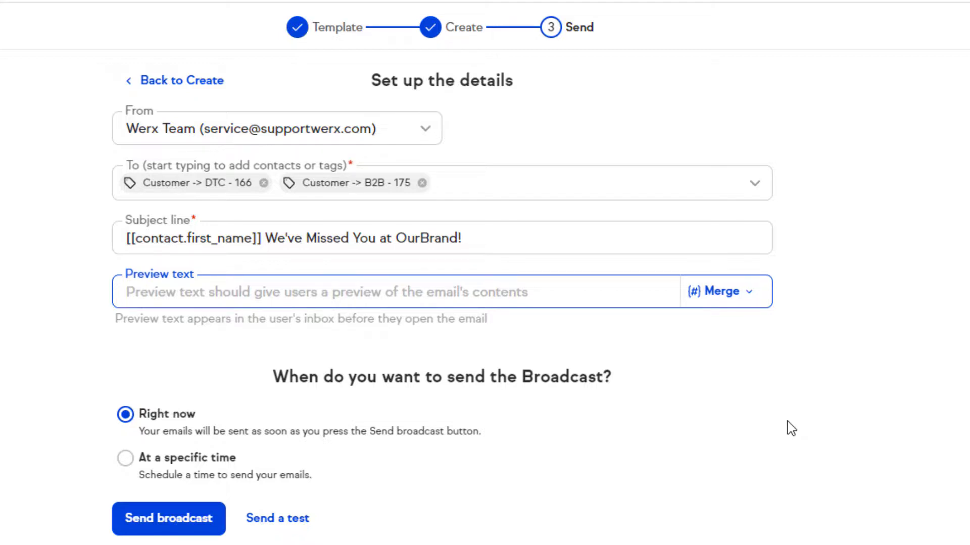
type("OurBrand is having a special two-week promotion to introduce")
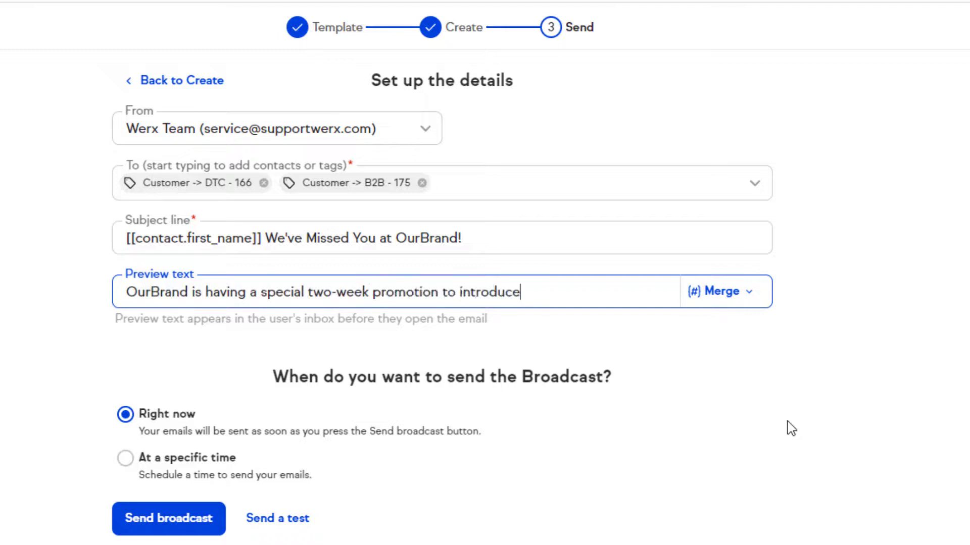
type(" our new styles.")
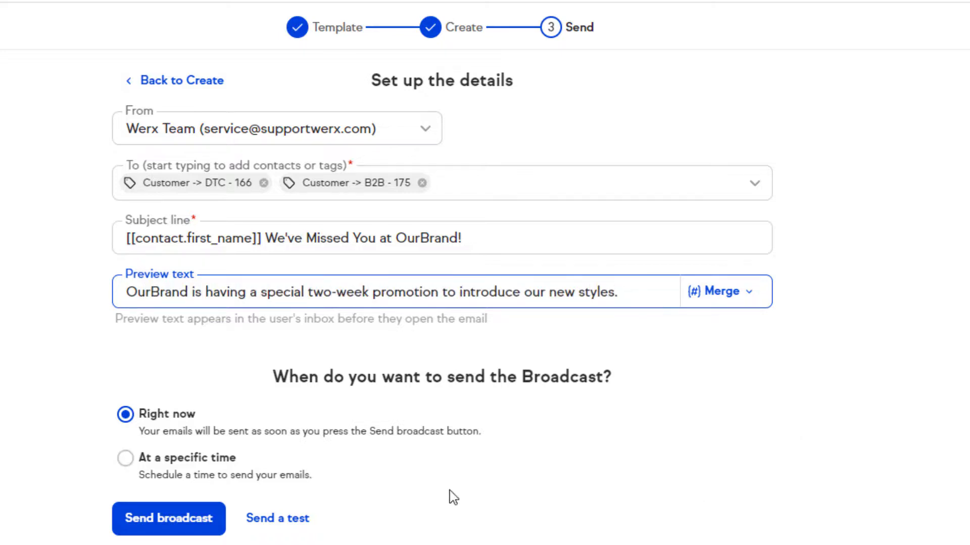
- Send a test broadcast to the individual user listed below Werx Team
left_click(277, 526)
left_click(372, 117)
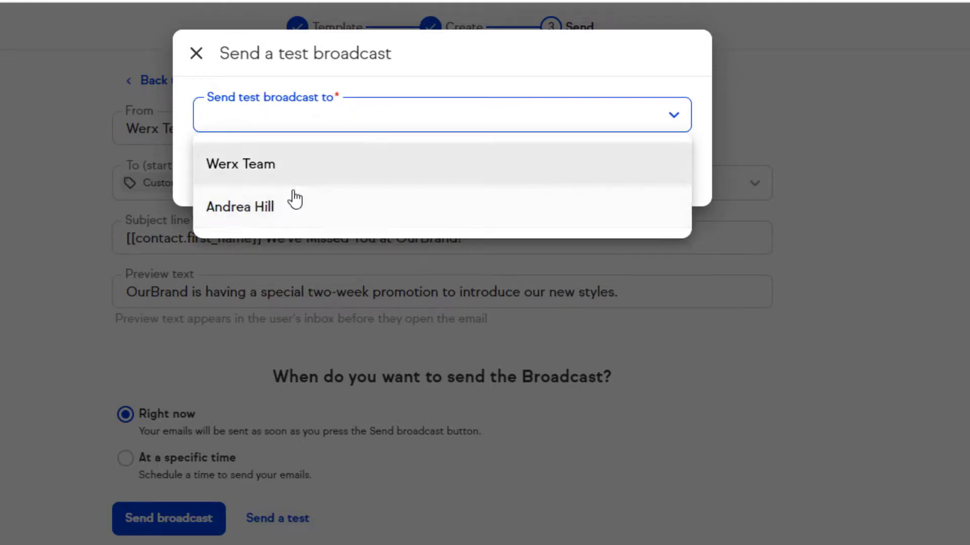
left_click(285, 208)
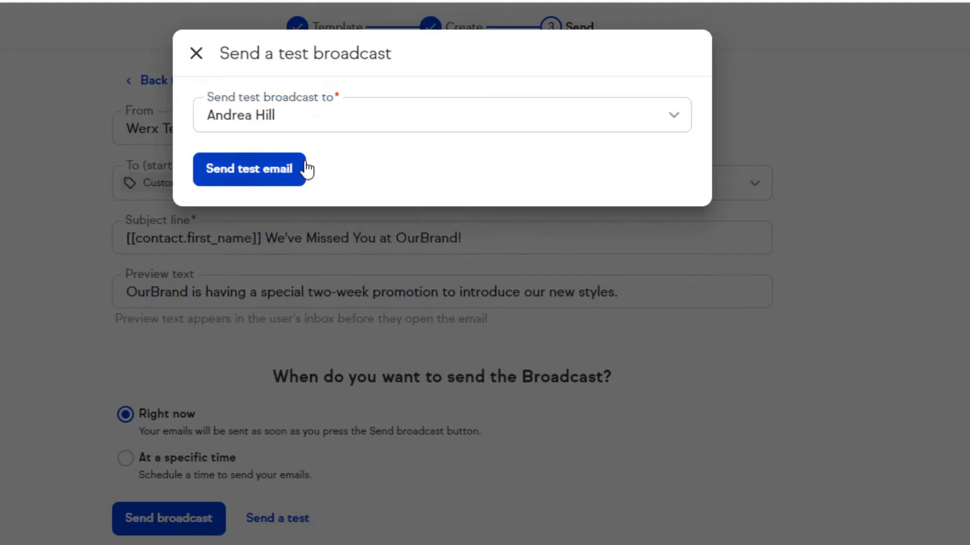
left_click(283, 172)
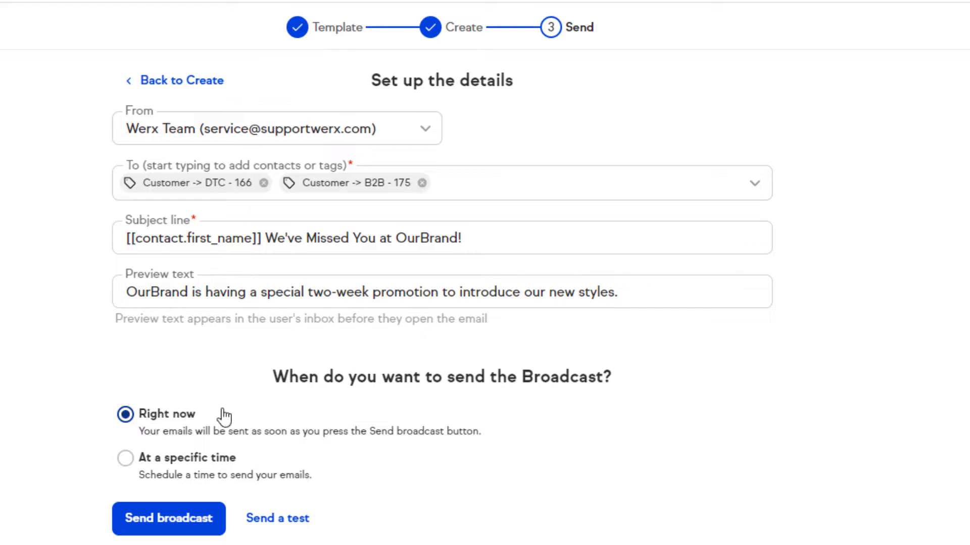
- Set the broadcast to go out at a specific time, keeping the contact's time zone
left_click(126, 458)
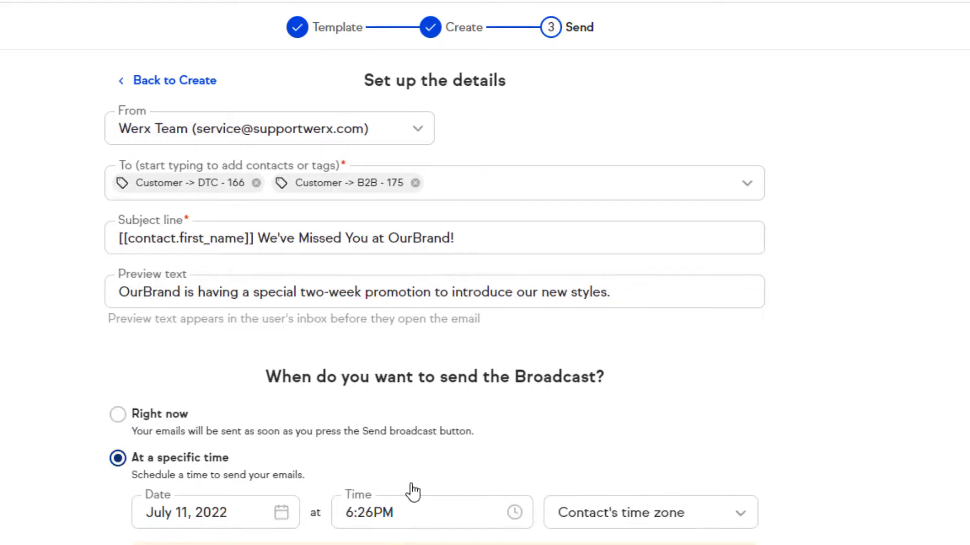
left_click(706, 513)
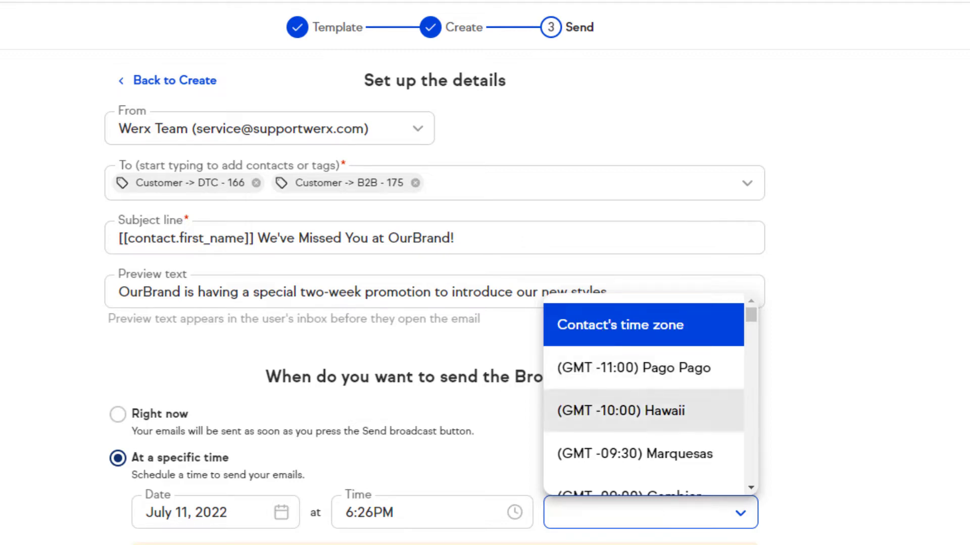
left_click(781, 420)
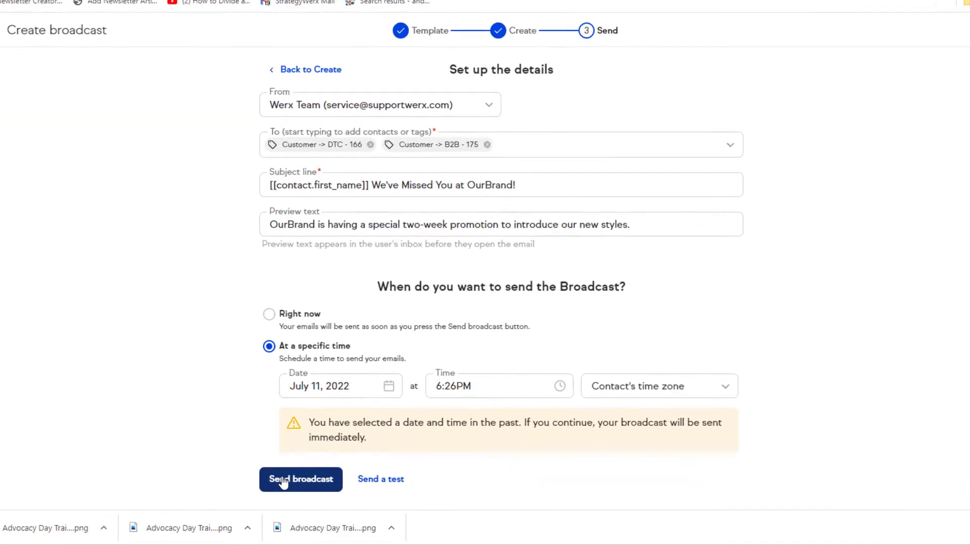